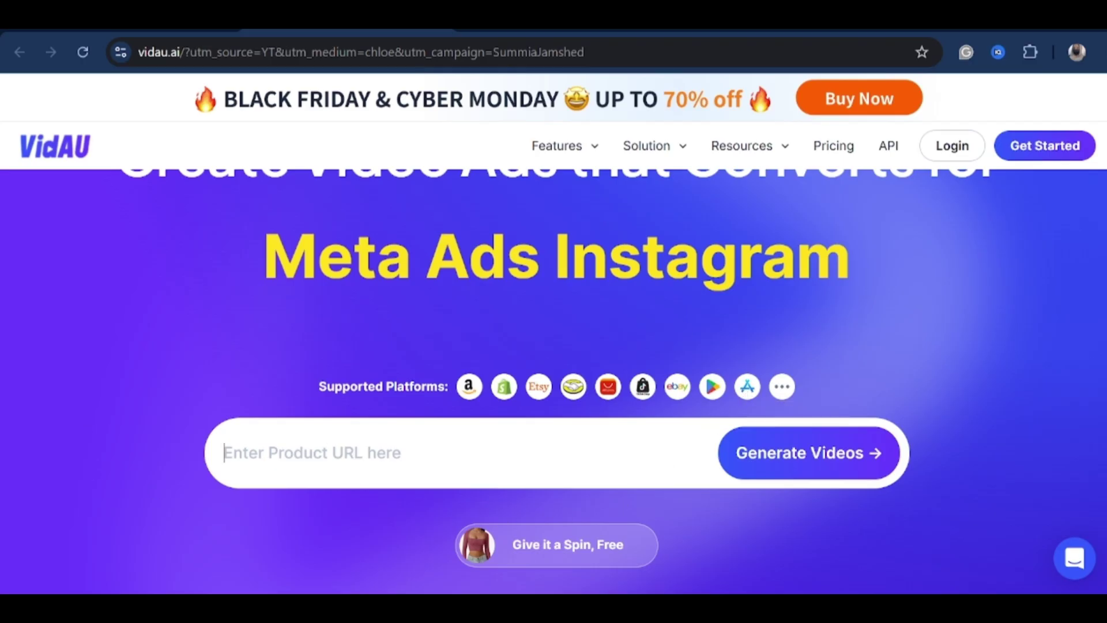
# Look through the VidAU home page's sections on statistics, trusted brands, business-type video ads, the creative suite and avatars.
pyautogui.scroll(-10, 767, 464)
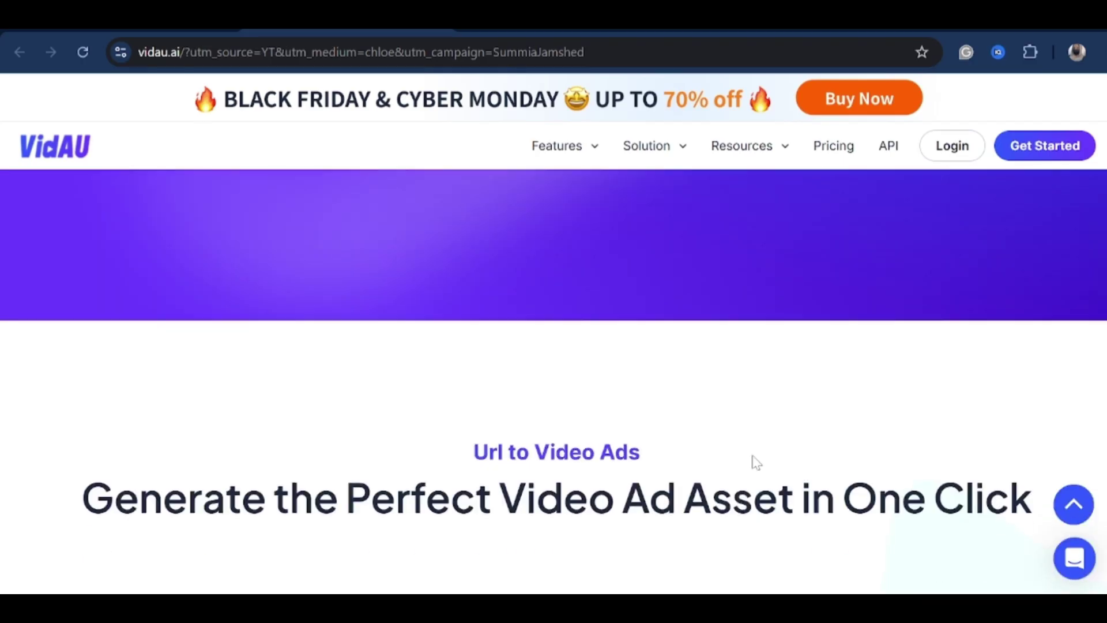
pyautogui.scroll(-3, 755, 462)
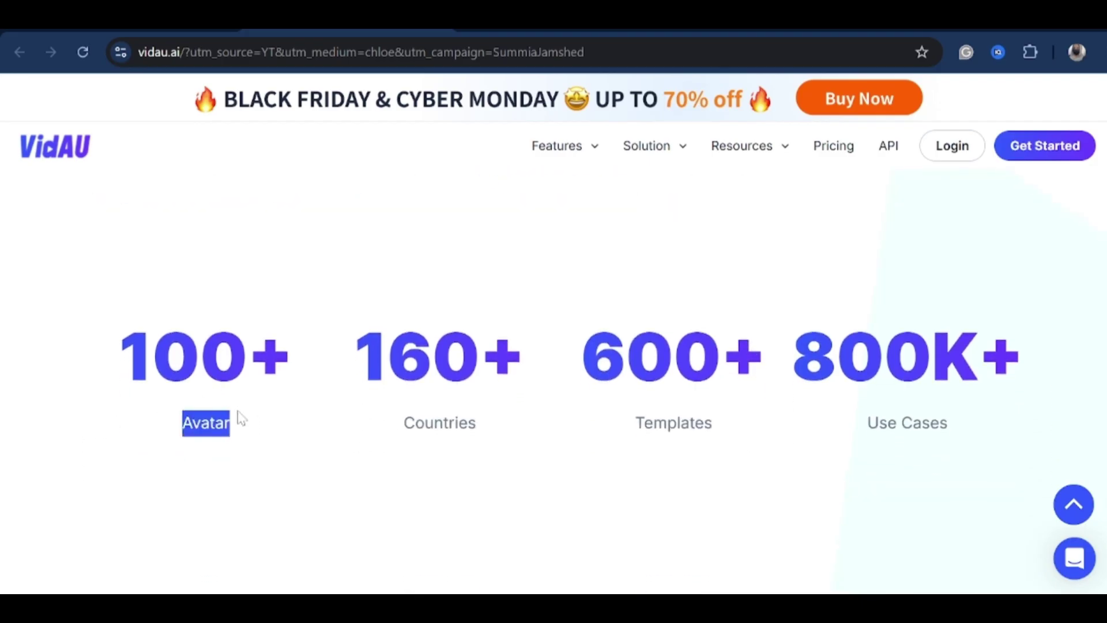
pyautogui.click(319, 439)
pyautogui.scroll(-7, 635, 477)
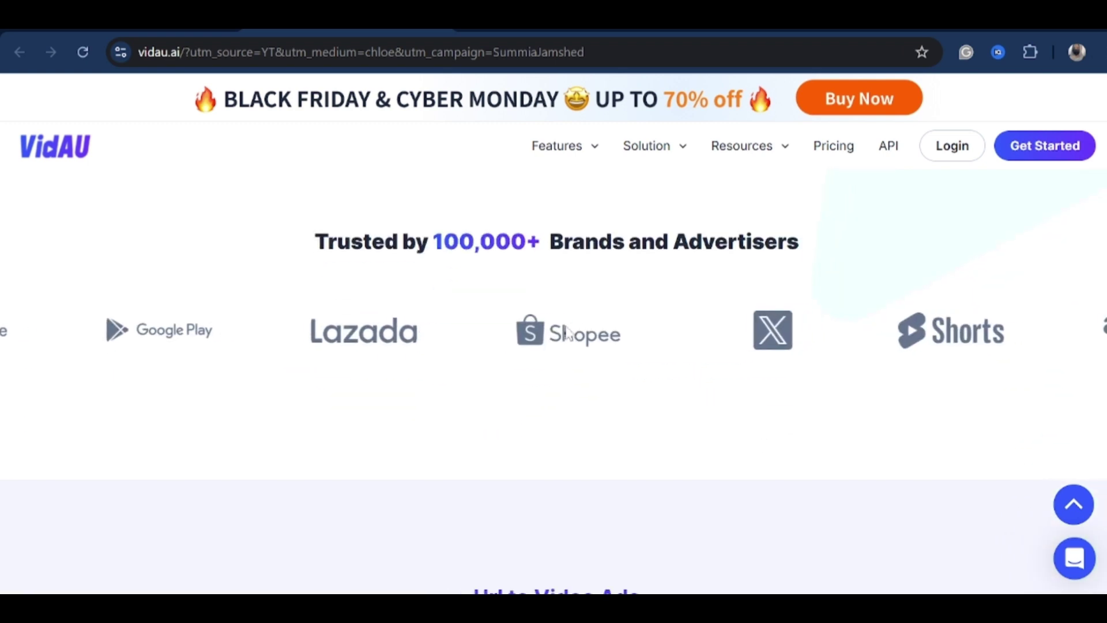
pyautogui.scroll(-1, 578, 361)
pyautogui.scroll(-2, 346, 305)
pyautogui.scroll(3, 279, 309)
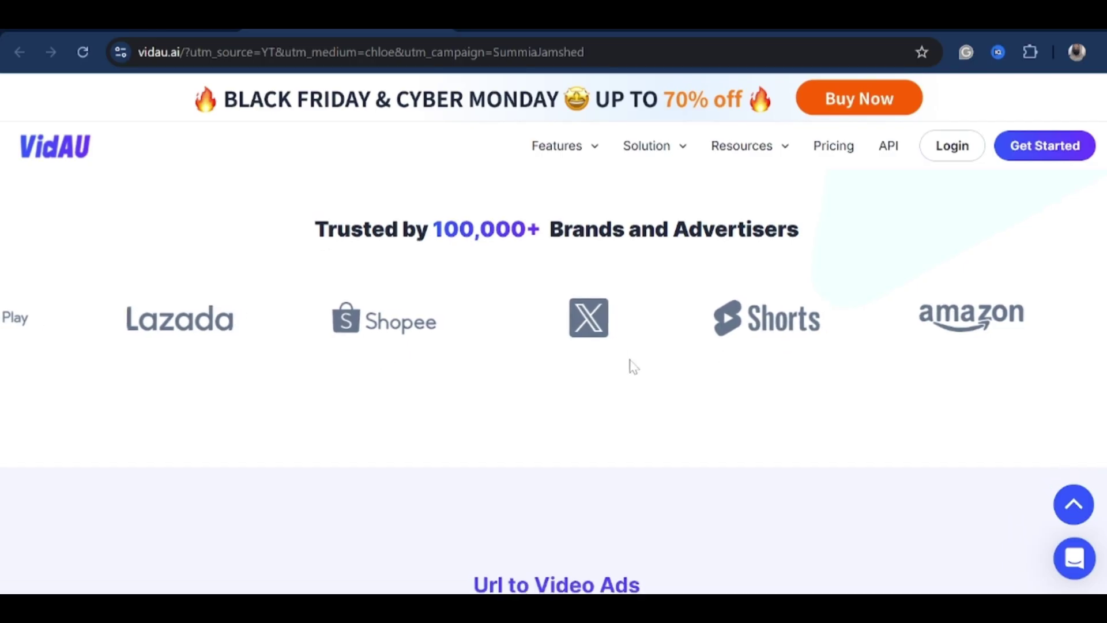
pyautogui.scroll(-7, 631, 365)
pyautogui.scroll(2, 630, 365)
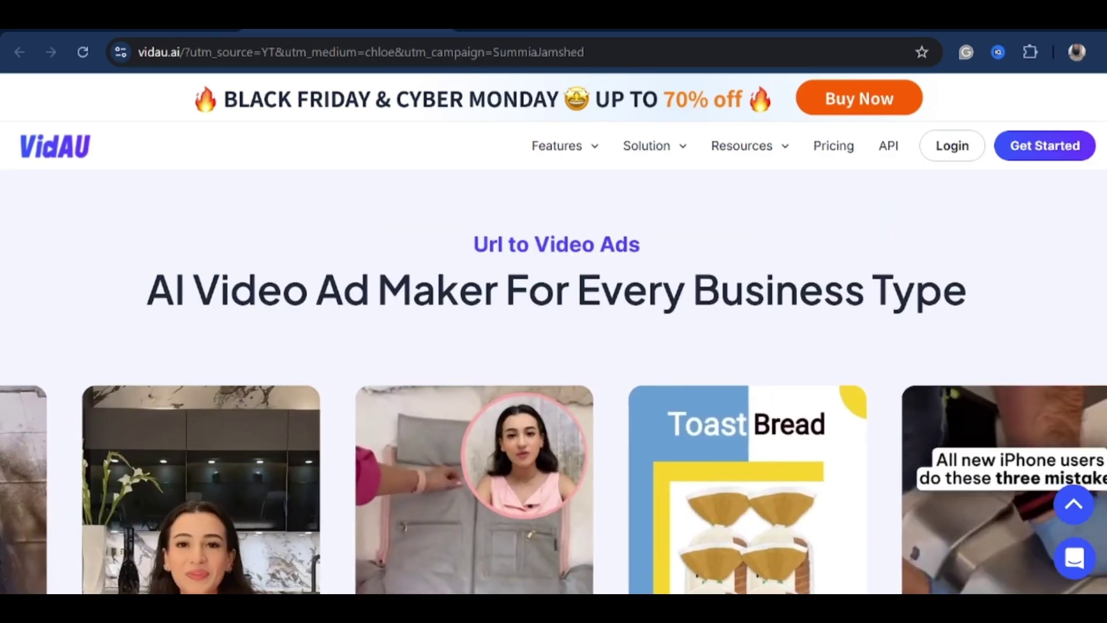
pyautogui.scroll(-4, 445, 574)
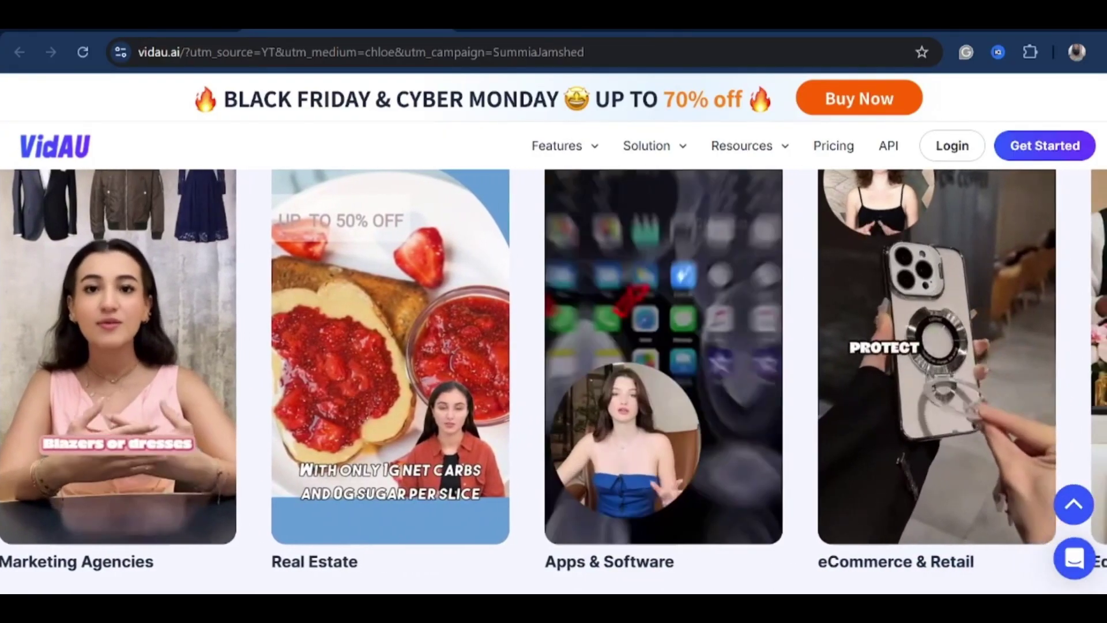
pyautogui.scroll(-2, 699, 558)
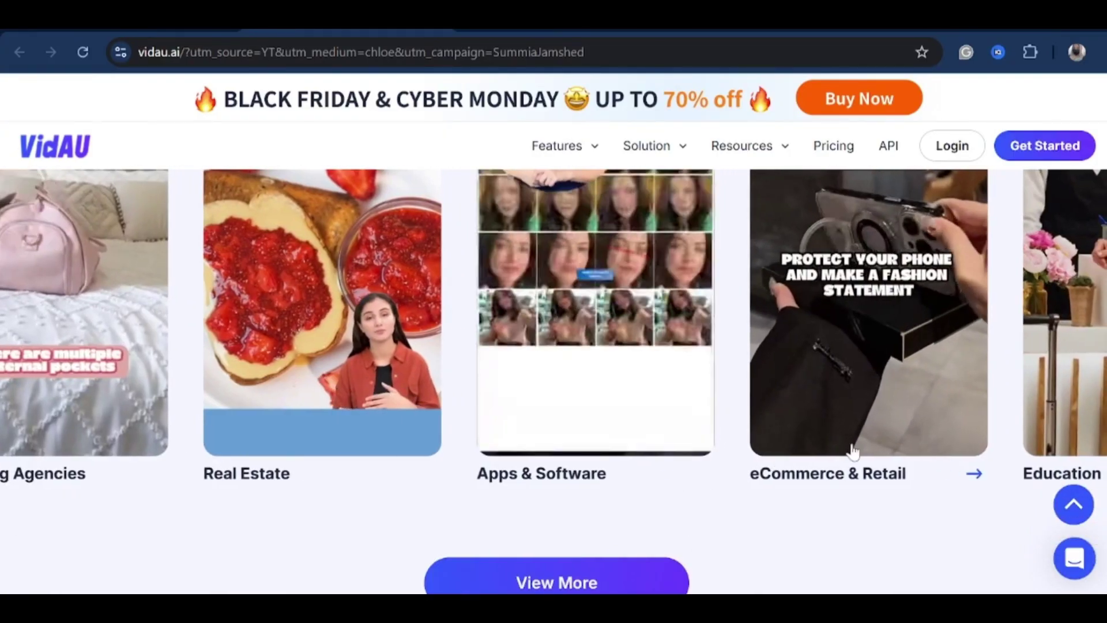
pyautogui.scroll(-6, 664, 575)
pyautogui.scroll(-5, 586, 497)
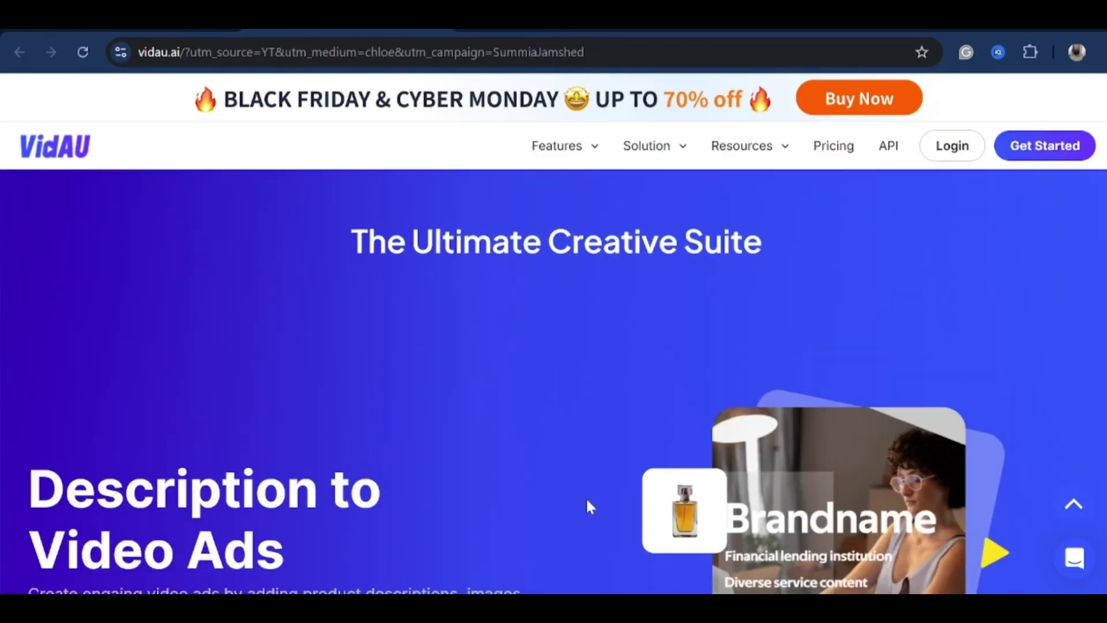
pyautogui.scroll(-8, 559, 445)
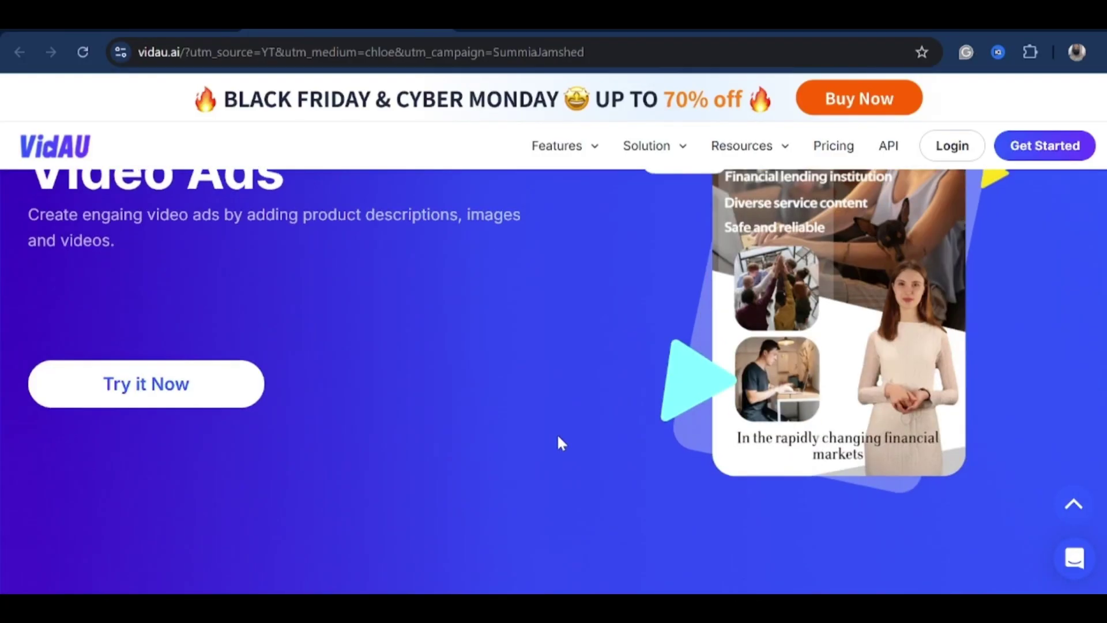
pyautogui.scroll(-6, 558, 432)
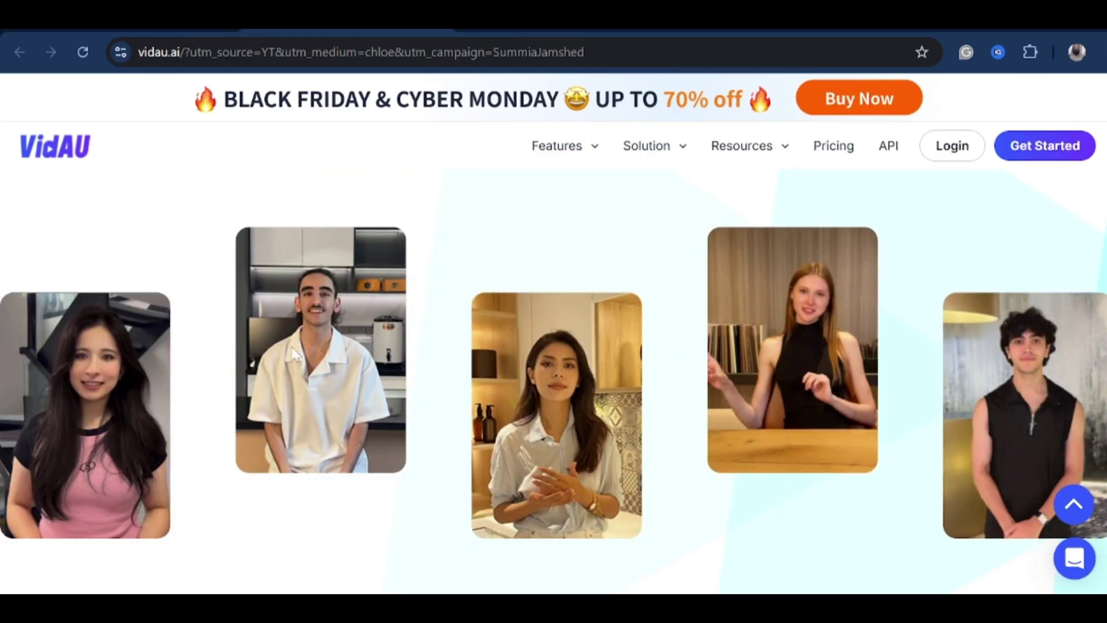
pyautogui.scroll(-1, 669, 386)
pyautogui.scroll(1, 666, 383)
pyautogui.scroll(15, 645, 553)
# Log in to the studio and browse the example ads in Ads Inspiration, including those for Facebook.
pyautogui.click(950, 148)
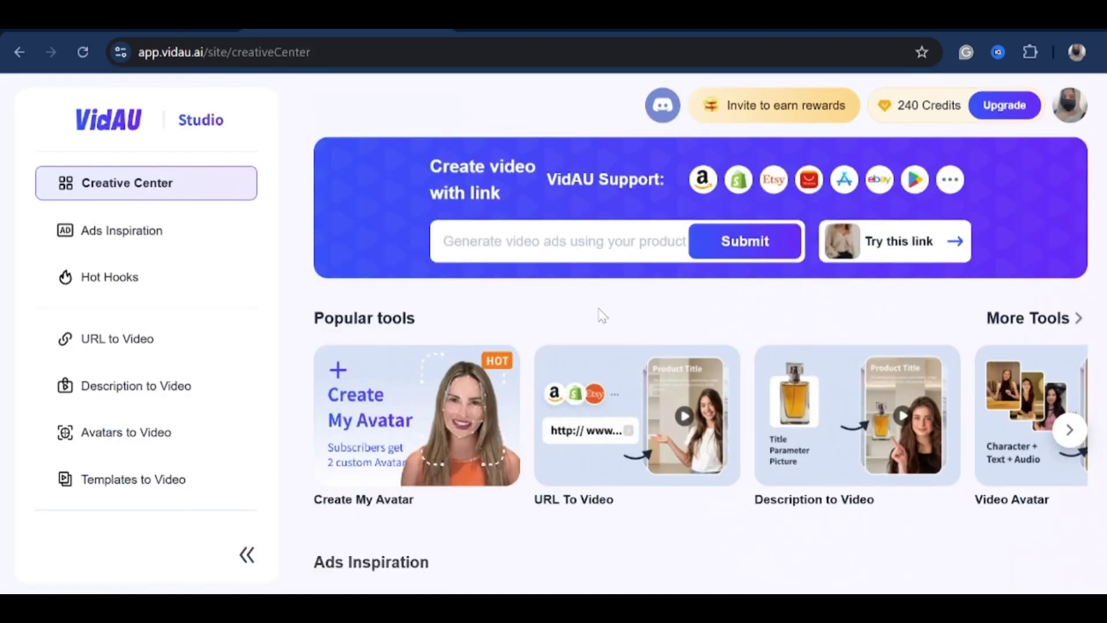
pyautogui.click(133, 243)
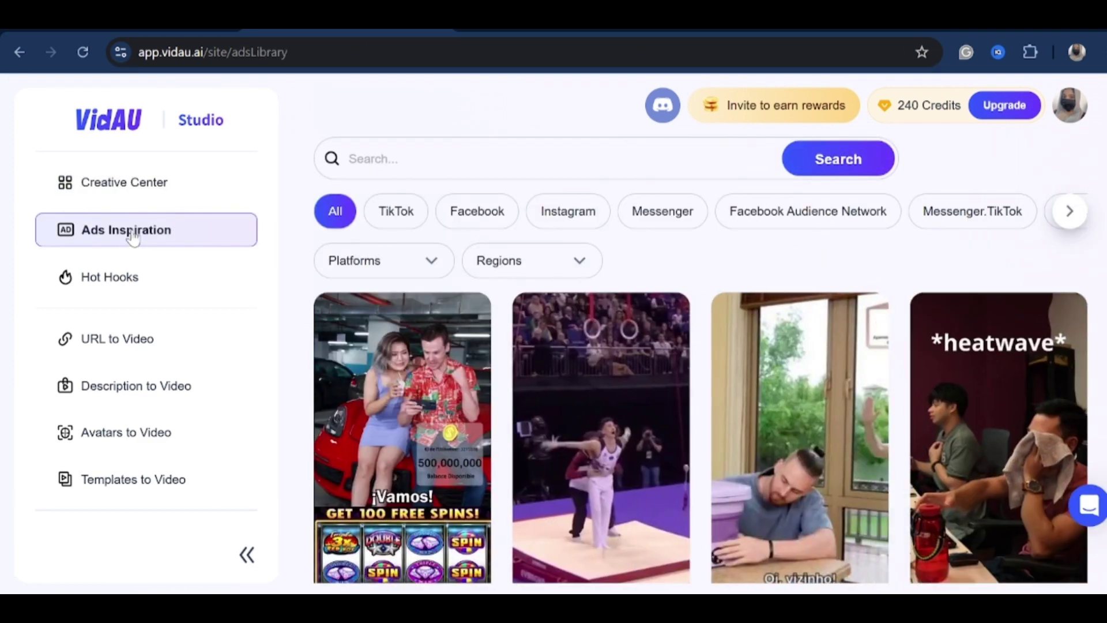
pyautogui.scroll(-15, 523, 378)
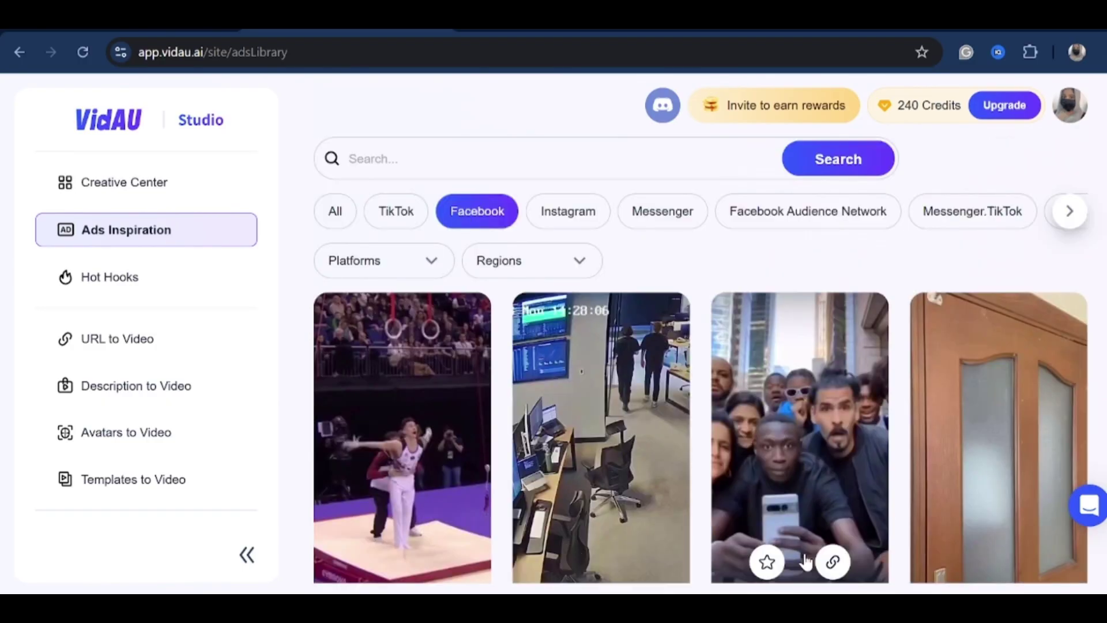
pyautogui.scroll(-3, 807, 560)
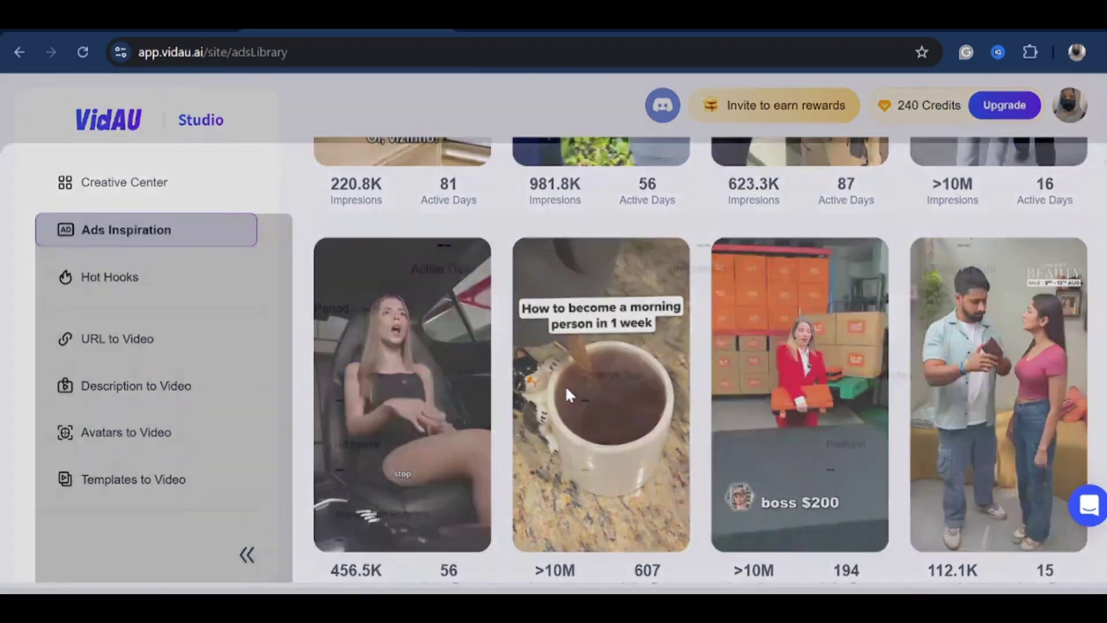
# Review the video and details of the "How to become a morning person in 1 week" ad and close it.
pyautogui.click(567, 394)
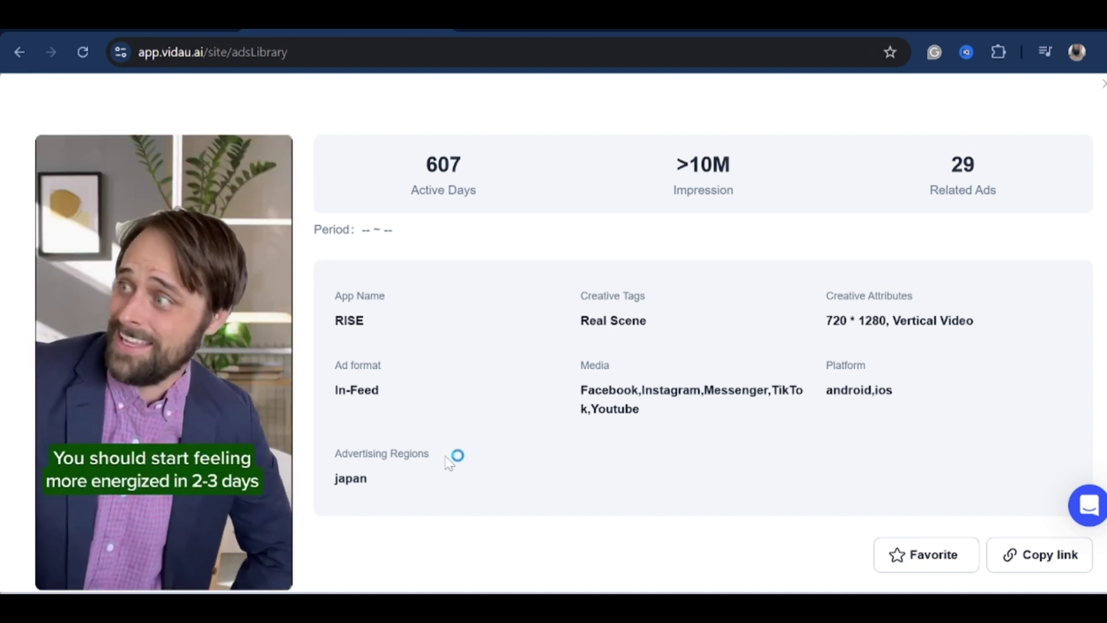
pyautogui.moveTo(198, 548)
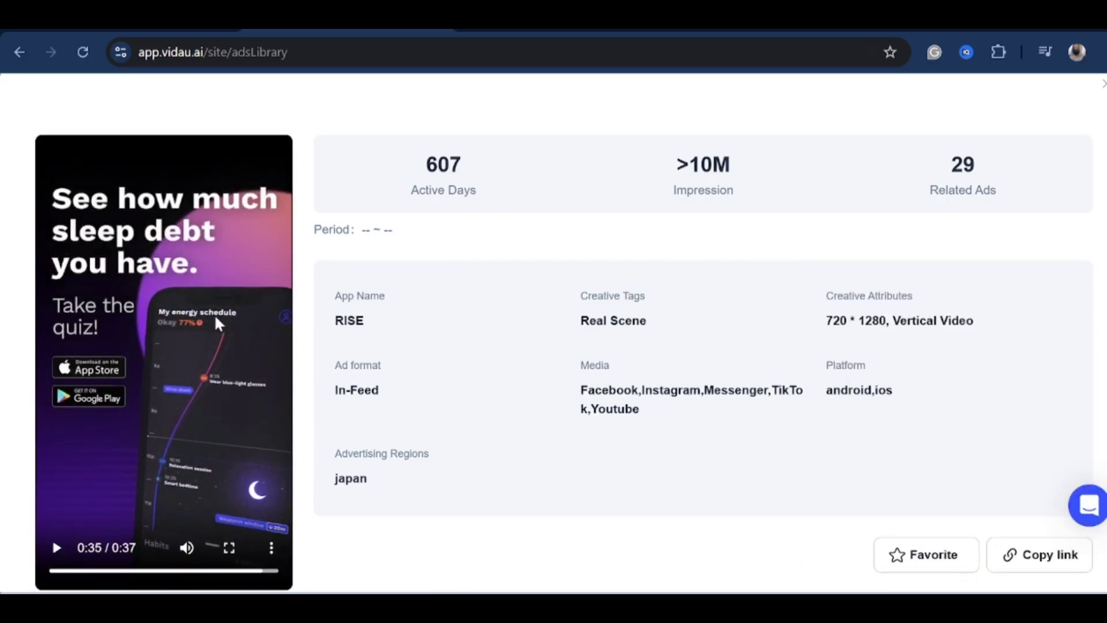
pyautogui.press('Escape')
pyautogui.scroll(-5, 374, 457)
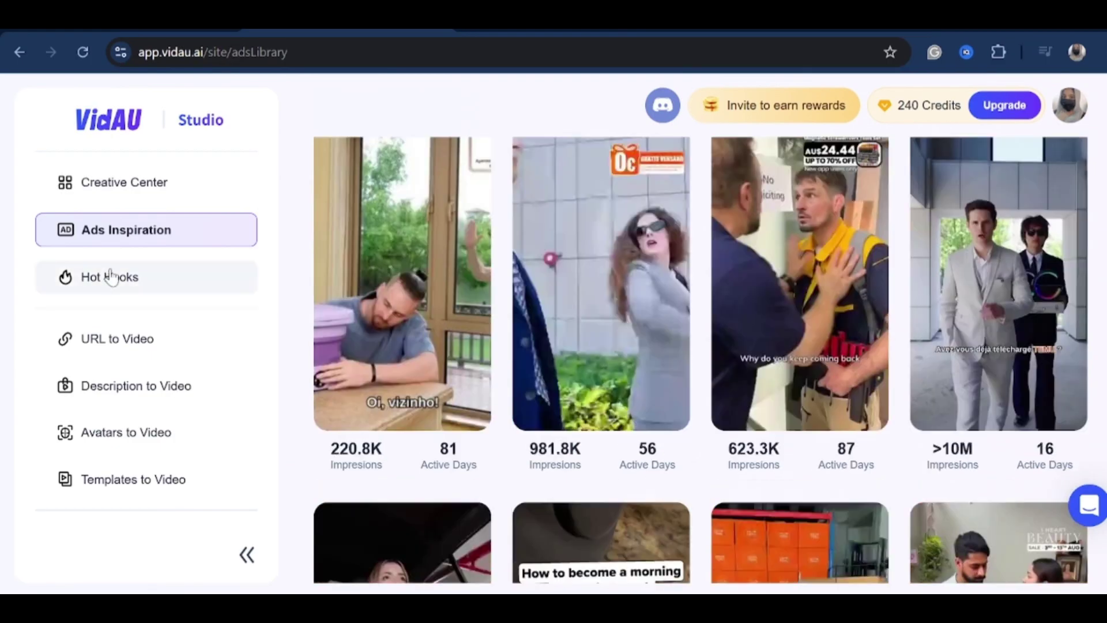
# Browse the video clips in the Hot Hooks library.
pyautogui.click(110, 276)
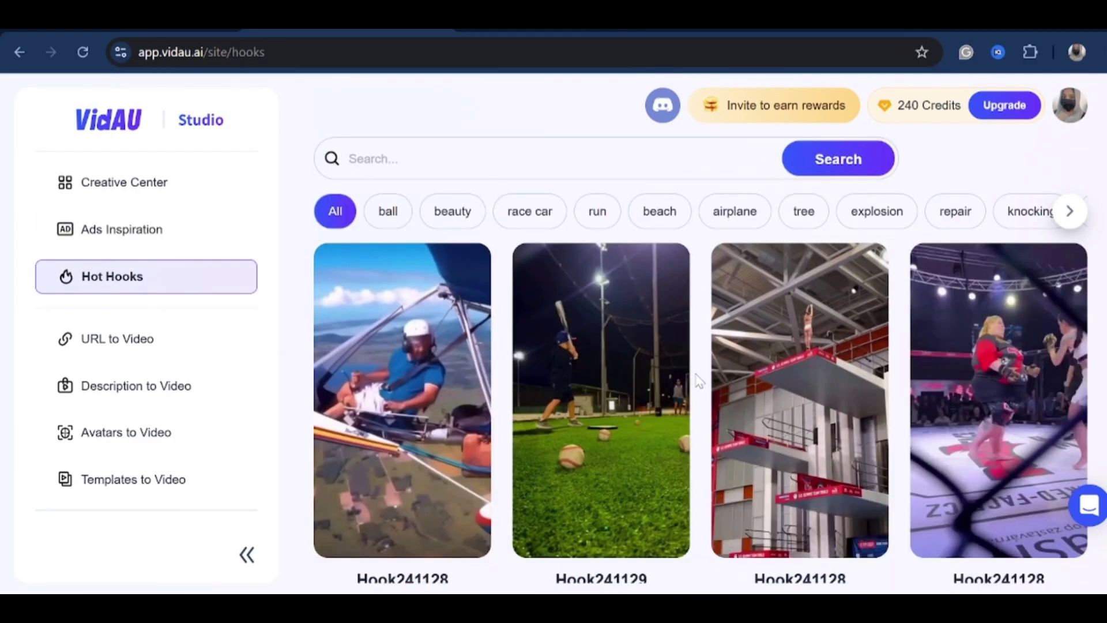
pyautogui.scroll(-5, 568, 389)
pyautogui.scroll(-8, 754, 391)
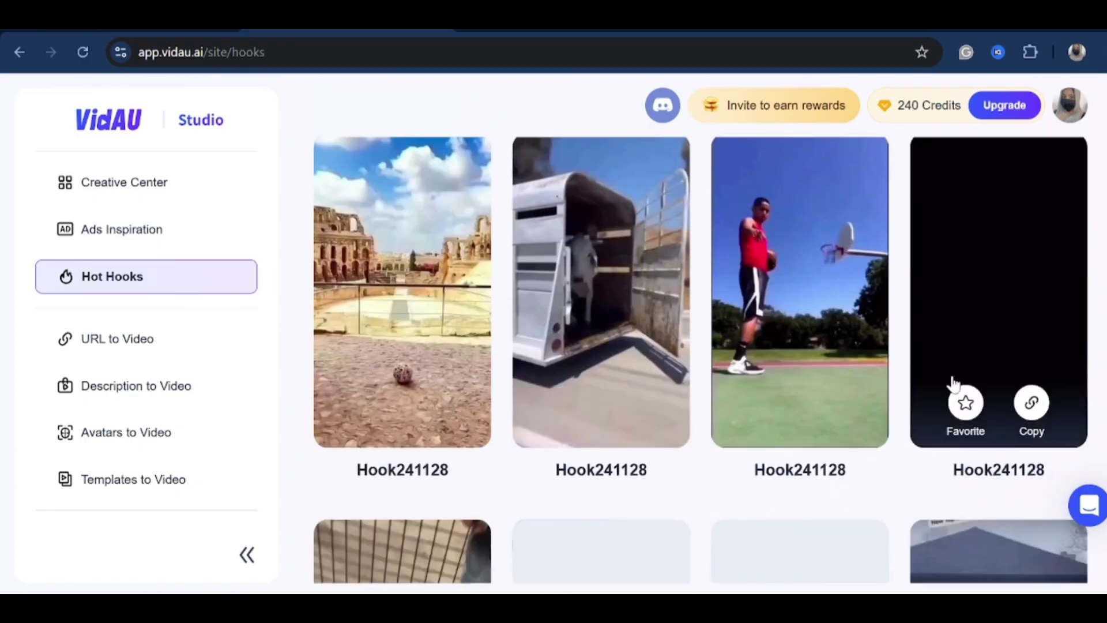
# Open the URL to Video tool and dismiss its introductory guide.
pyautogui.click(143, 346)
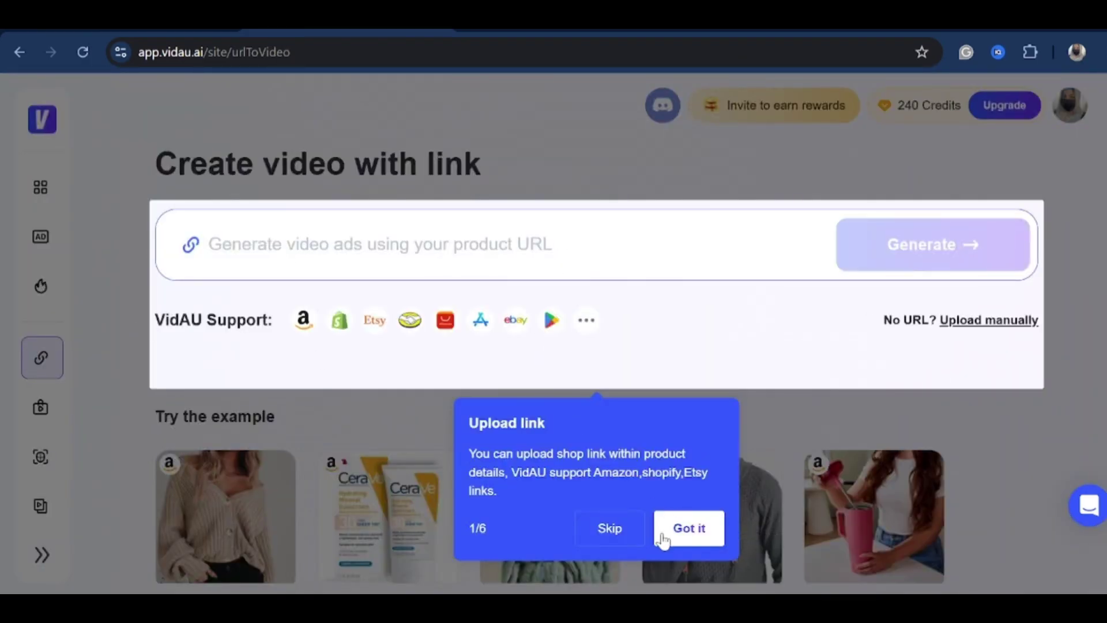
pyautogui.click(688, 529)
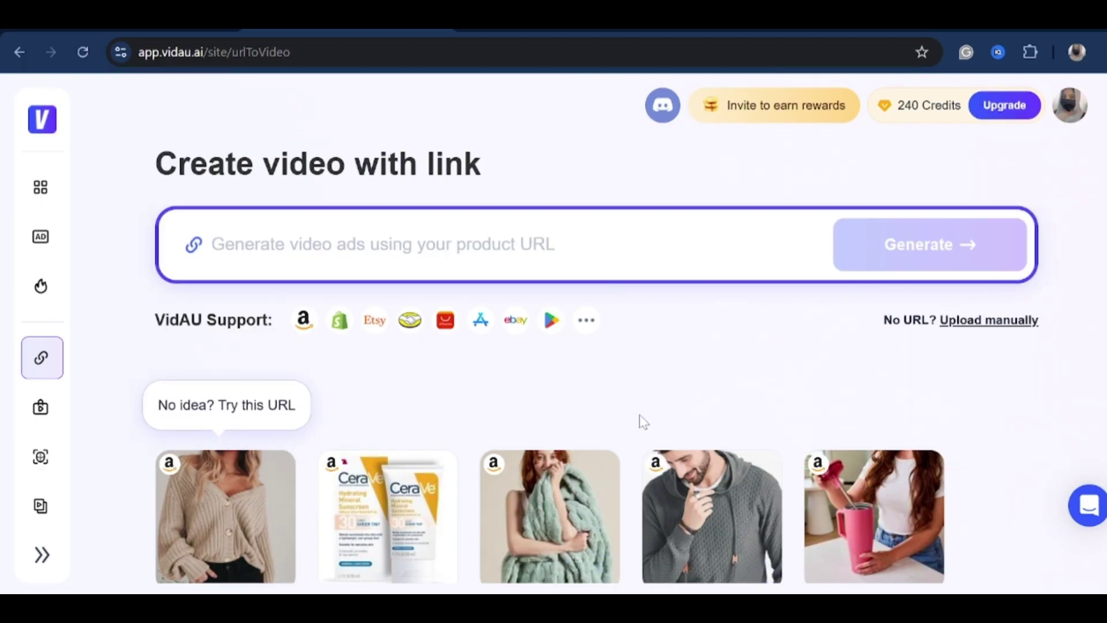
pyautogui.scroll(-1, 571, 375)
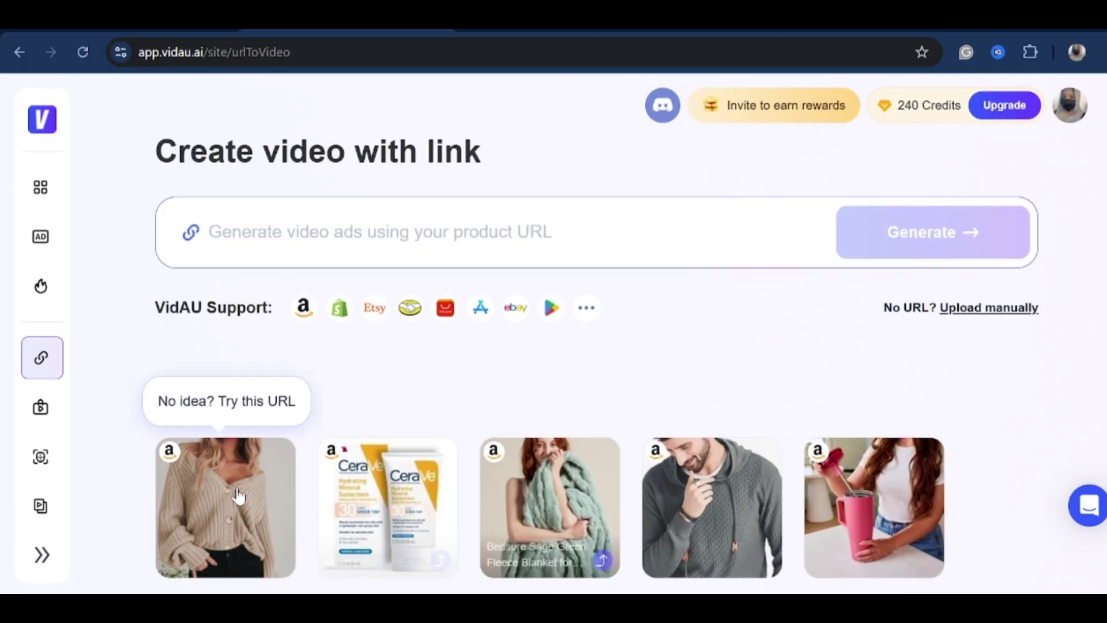
# Switch to the Ocean Glimp store and examine the images on the Jellyfish Pendant Light product page.
pyautogui.click(36, 410)
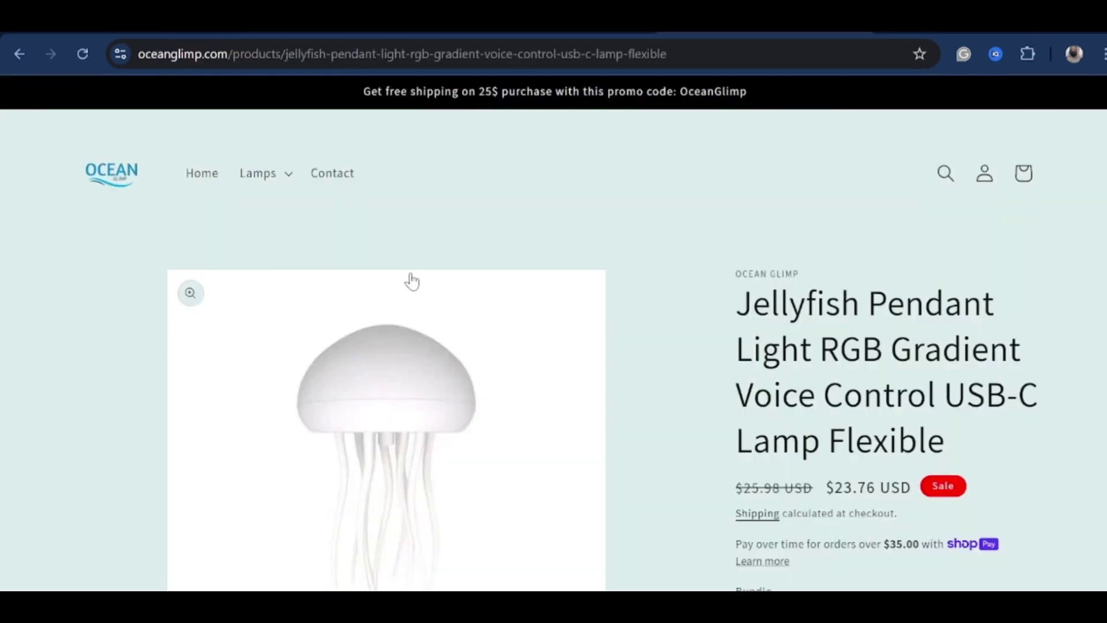
pyautogui.scroll(-10, 415, 291)
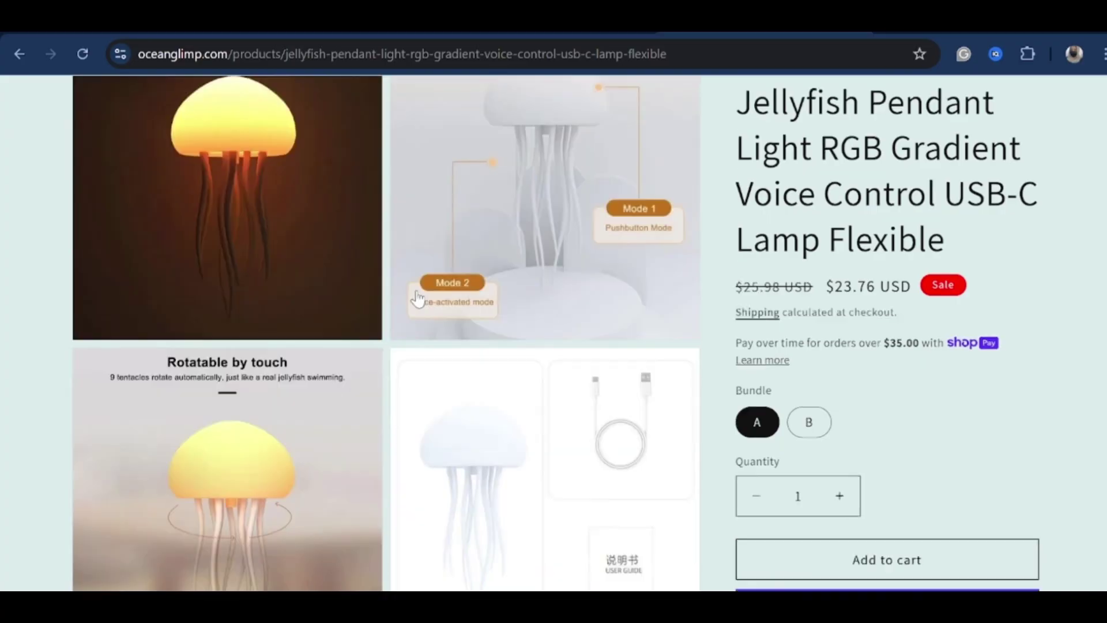
pyautogui.scroll(11, 321, 124)
# Copy the jellyfish lamp page's URL, submit it in VidAU's URL to Video tool and skip the guided tour.
pyautogui.click(286, 53)
pyautogui.hotkey('ctrl', 'a')
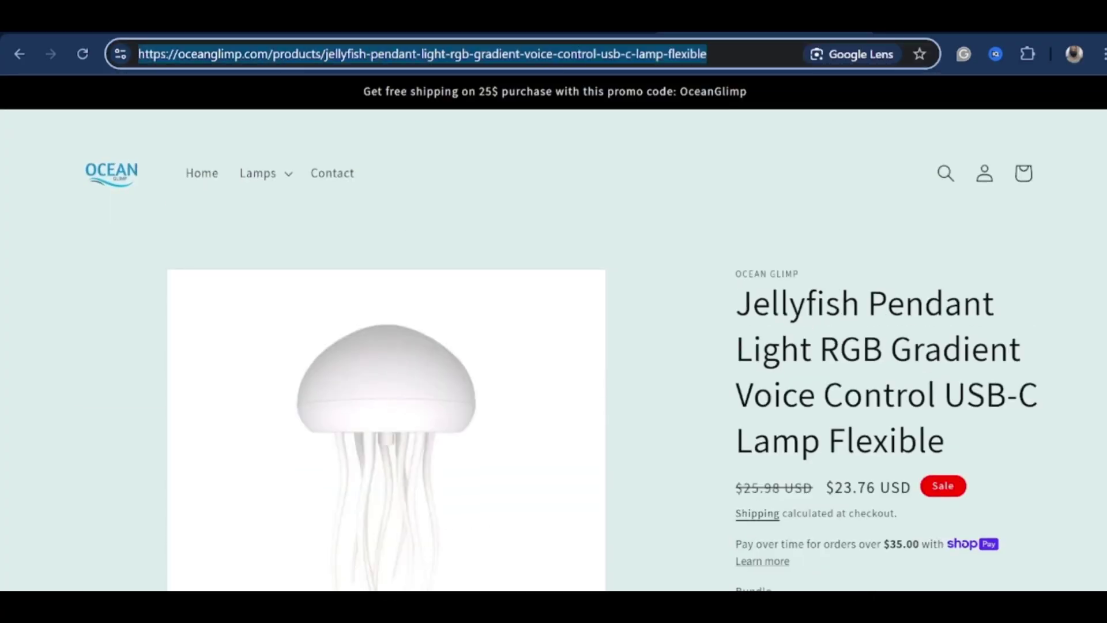
pyautogui.hotkey('ctrl', 'Tab')
pyautogui.hotkey('ctrl', 'v')
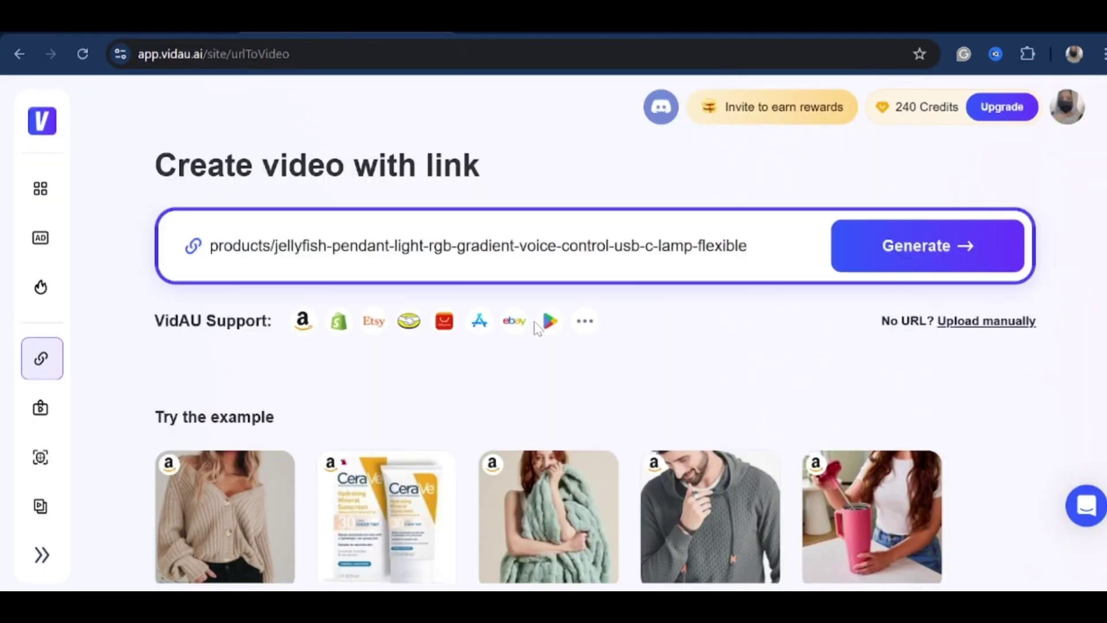
pyautogui.click(892, 247)
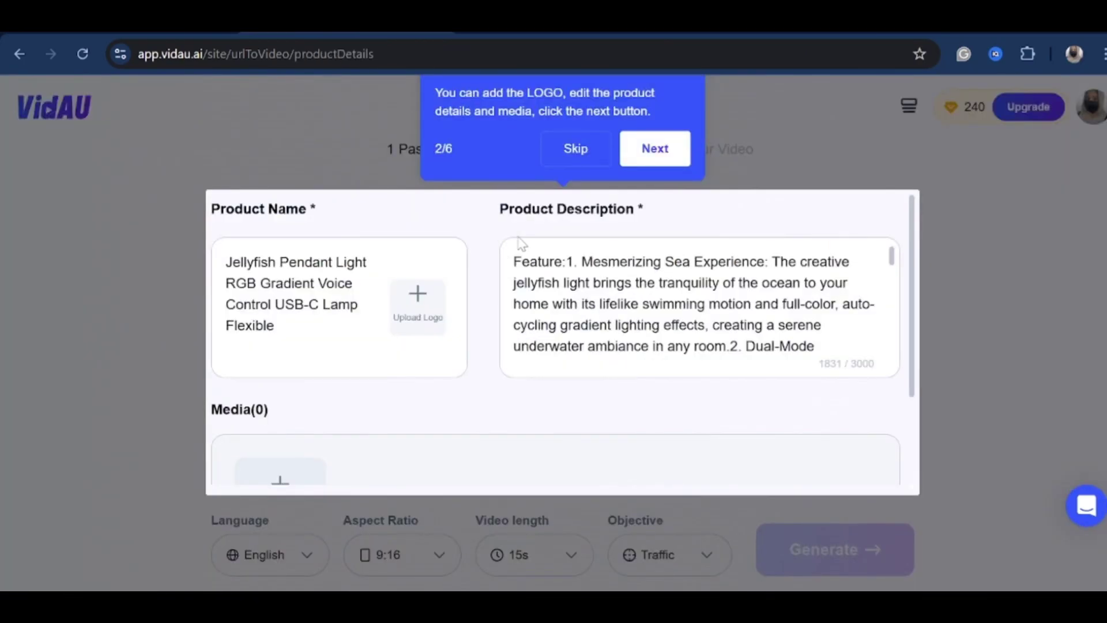
pyautogui.click(581, 151)
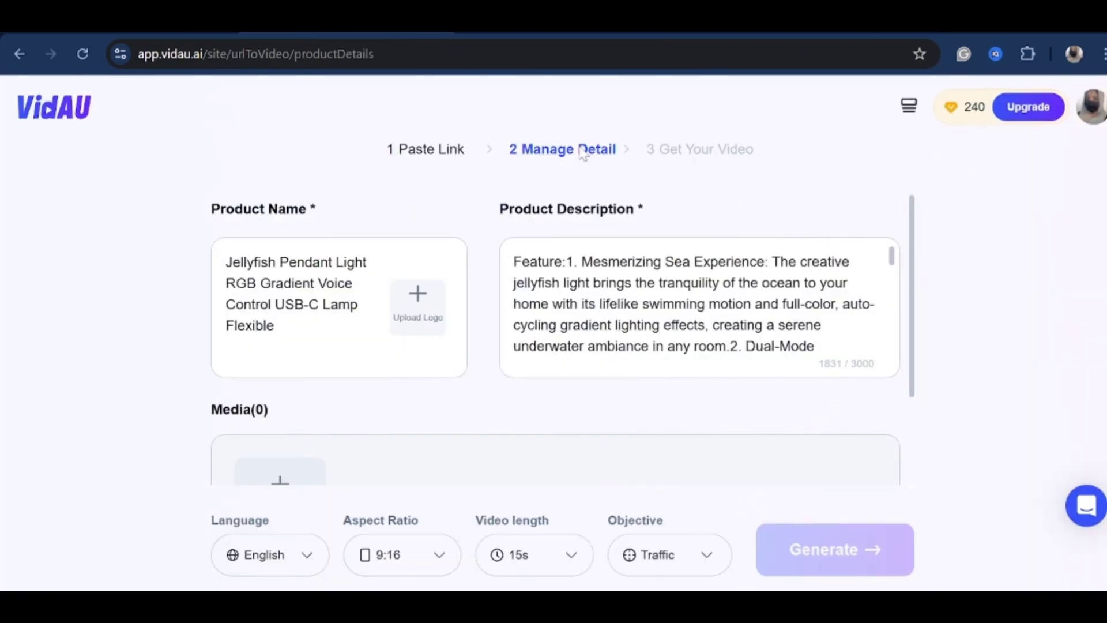
# Set the video length to 30s and the objective to the product option listed after Lead Generation.
pyautogui.scroll(-3, 427, 382)
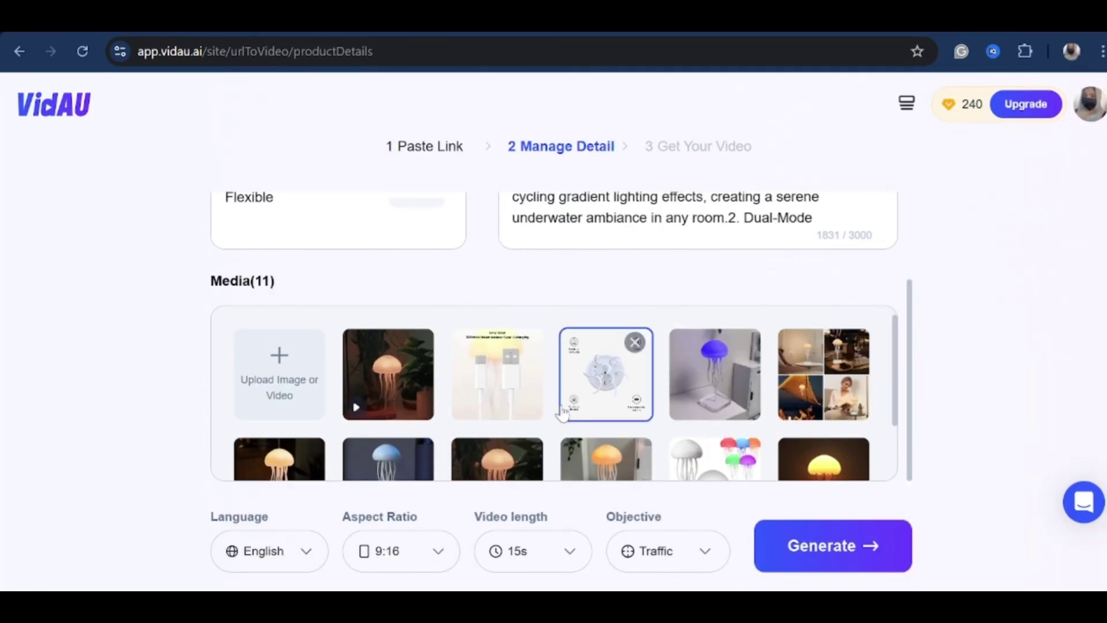
pyautogui.scroll(-2, 557, 455)
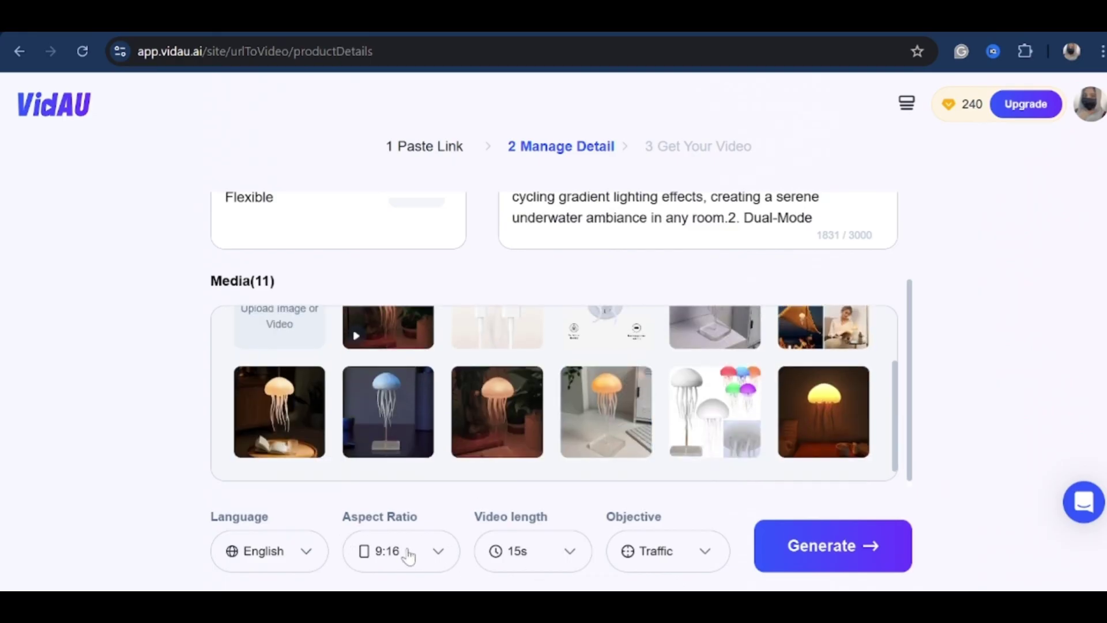
pyautogui.click(570, 554)
pyautogui.click(515, 443)
pyautogui.click(704, 553)
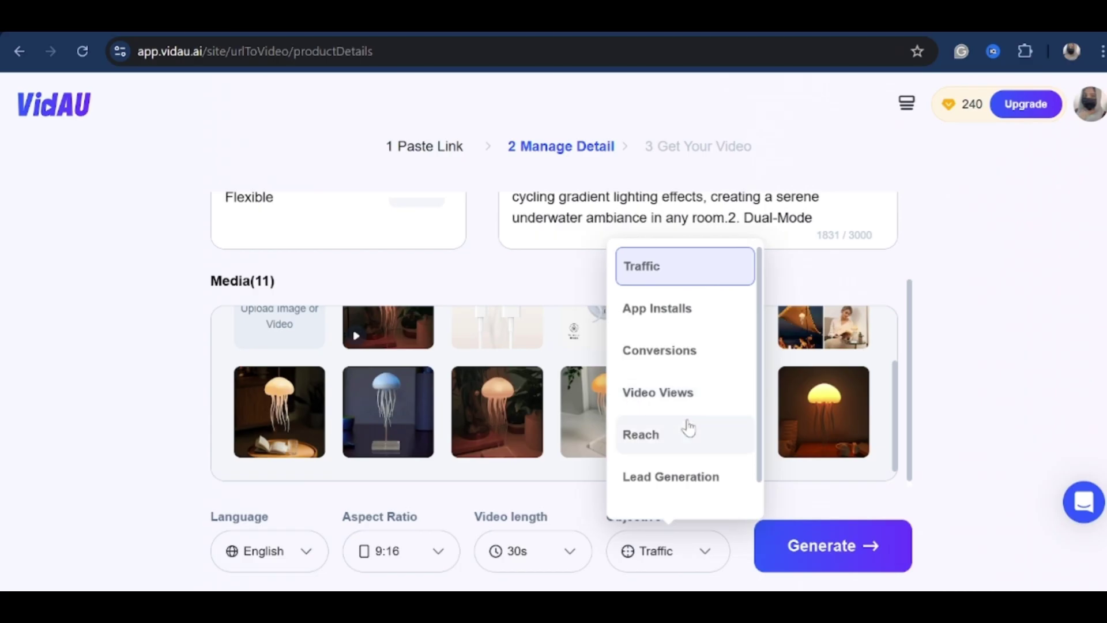
pyautogui.scroll(-1, 687, 428)
pyautogui.click(671, 503)
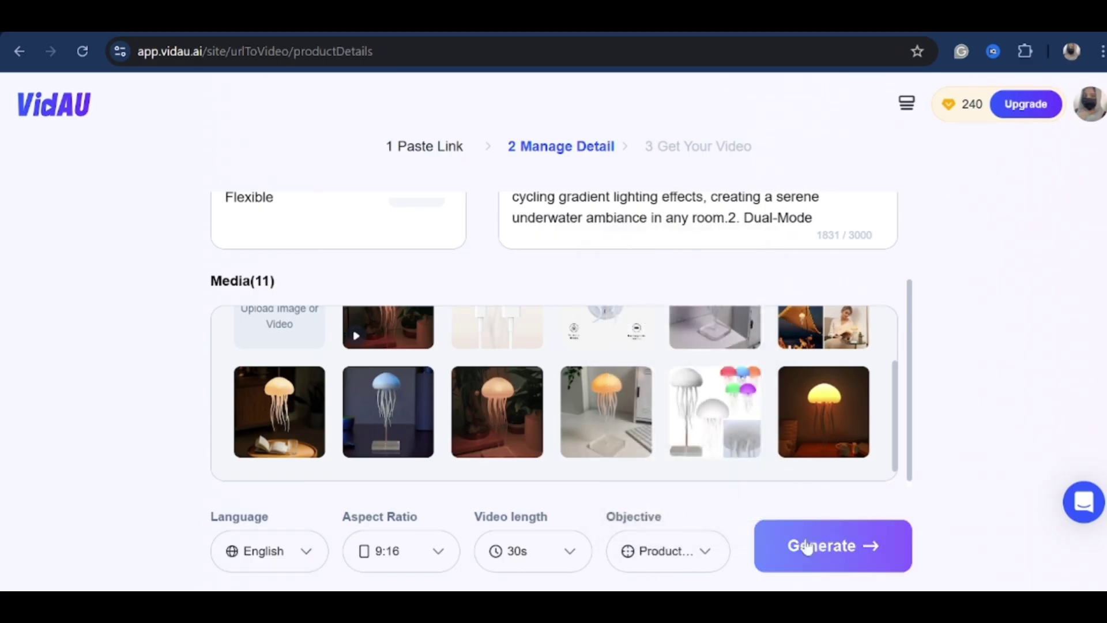
# Check the product description and media, generate the video previews and confirm creating the chosen video.
pyautogui.scroll(3, 630, 313)
pyautogui.scroll(-5, 692, 299)
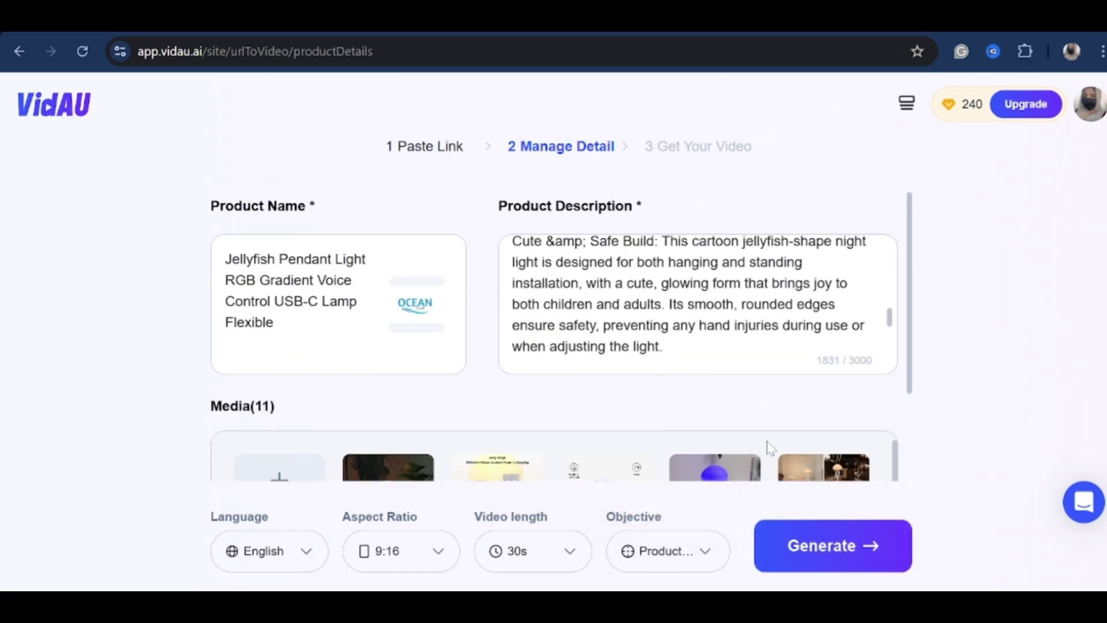
pyautogui.scroll(-3, 766, 447)
pyautogui.click(821, 545)
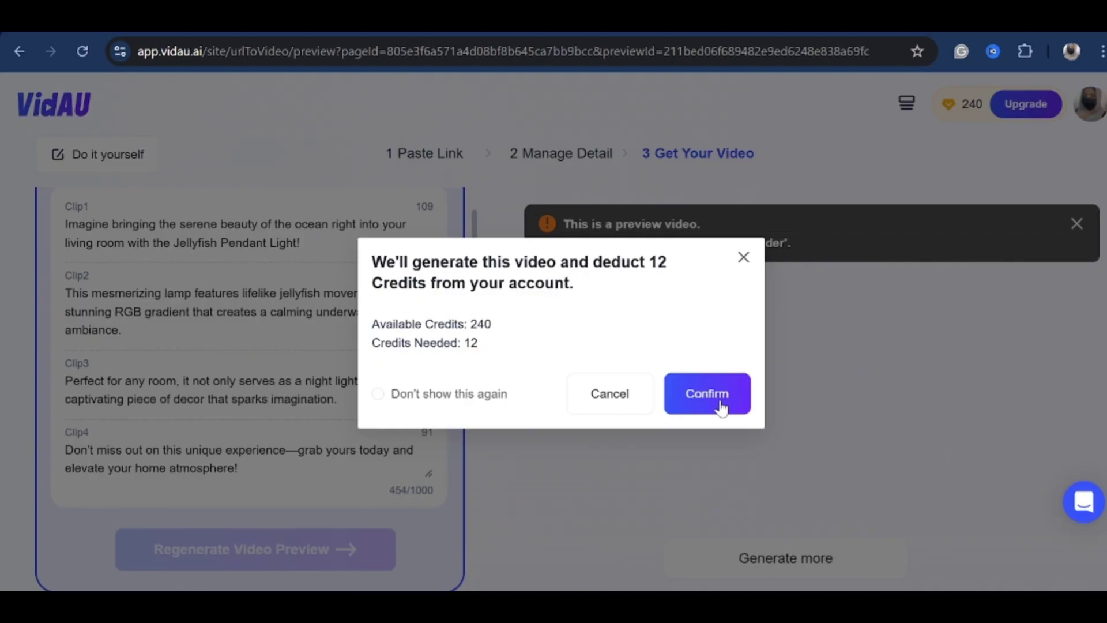
pyautogui.click(720, 408)
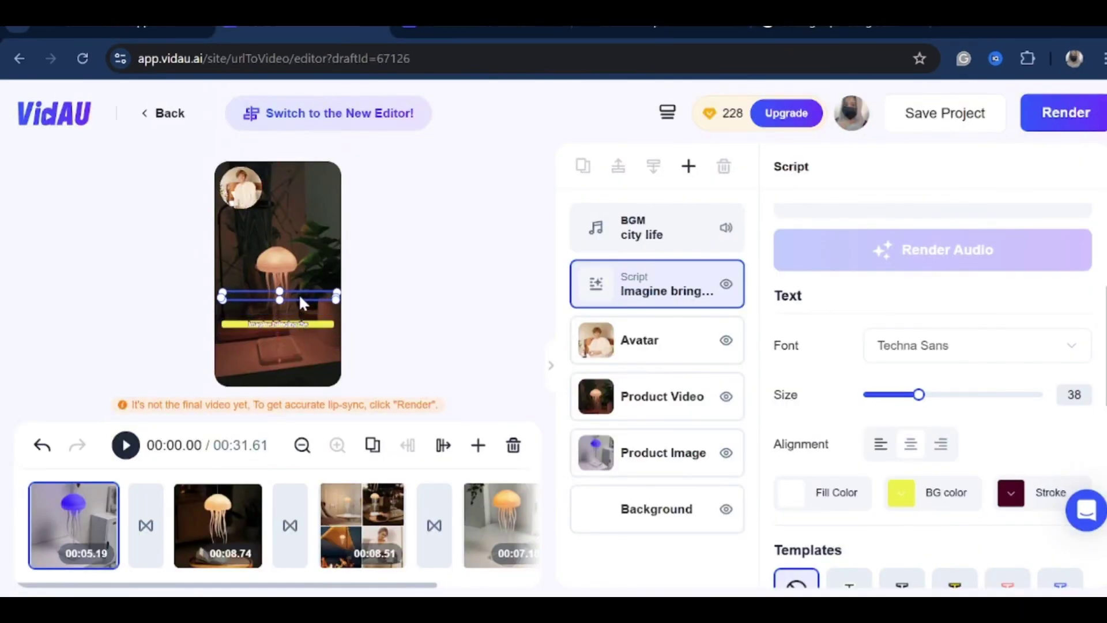
# Move the first scene's caption up to just below the lamp, compare the text animation previews and choose Color.
pyautogui.moveTo(298, 296); pyautogui.dragTo(299, 298)
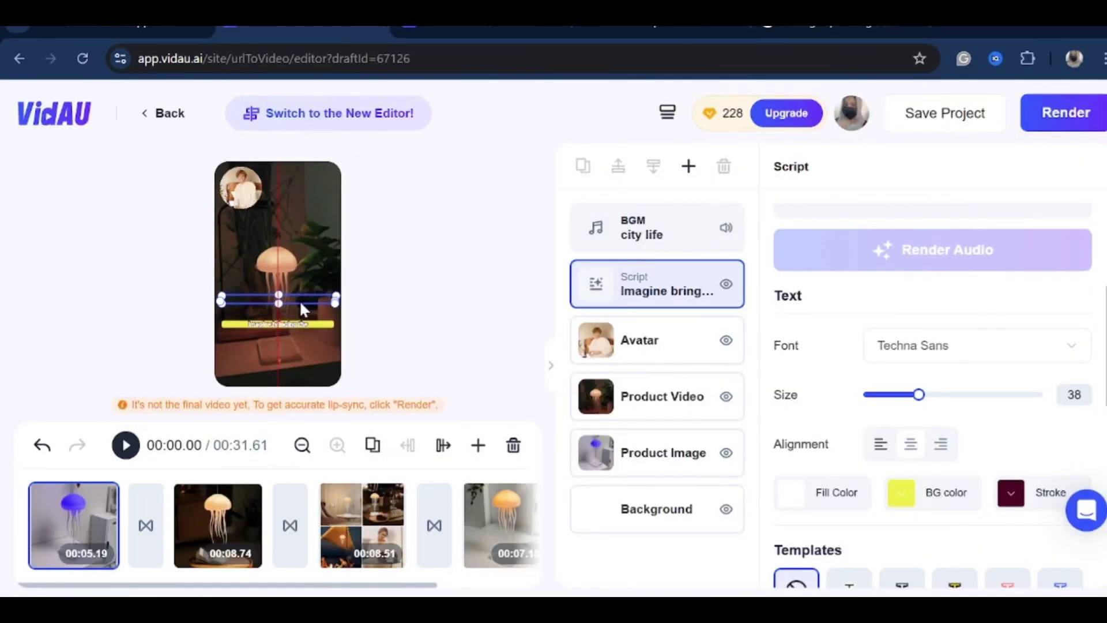
pyautogui.scroll(-3, 960, 519)
pyautogui.scroll(-6, 951, 516)
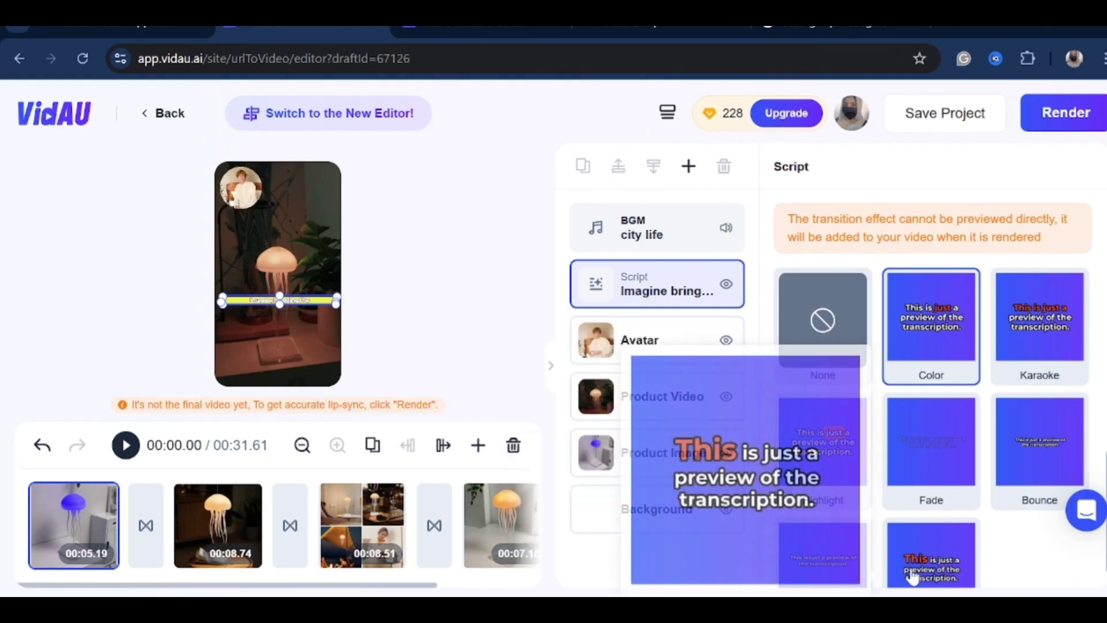
pyautogui.moveTo(1037, 468)
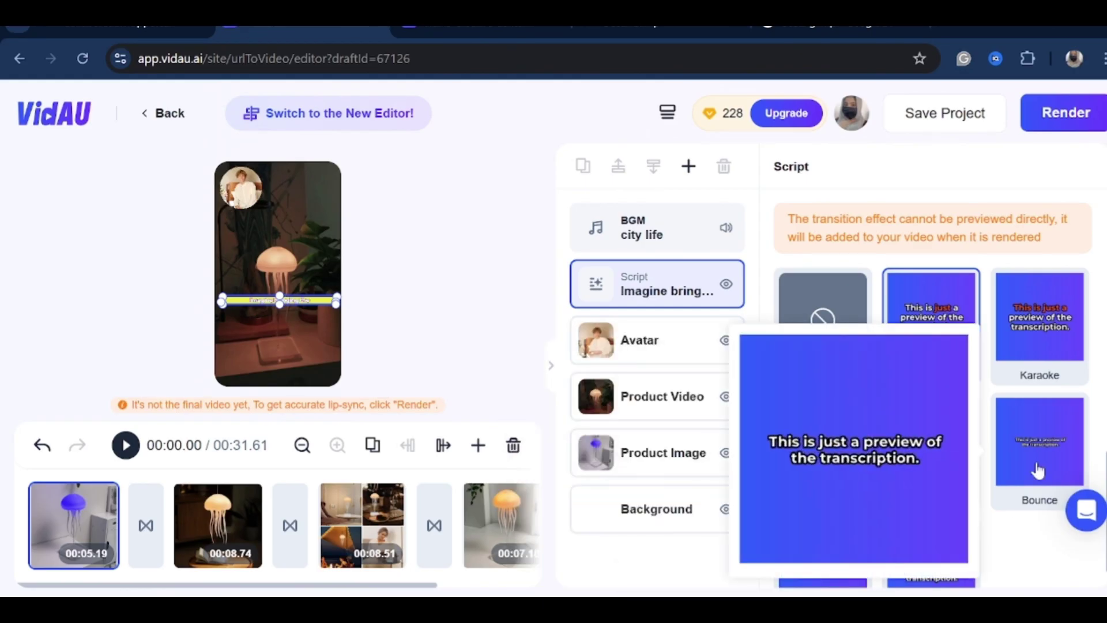
pyautogui.moveTo(826, 566)
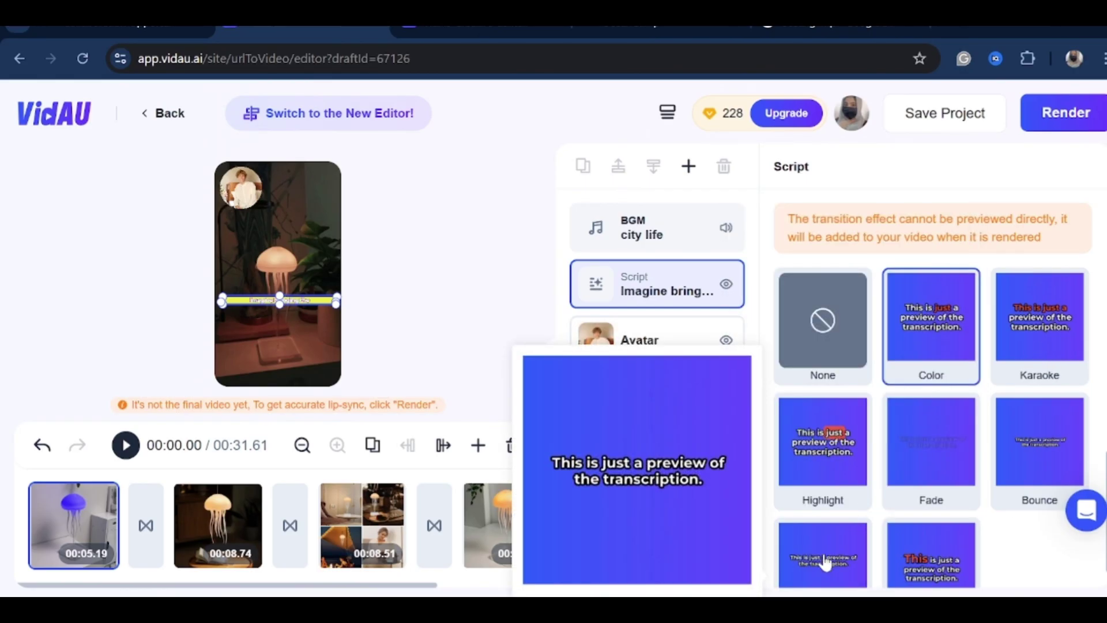
pyautogui.moveTo(910, 480)
pyautogui.click(932, 376)
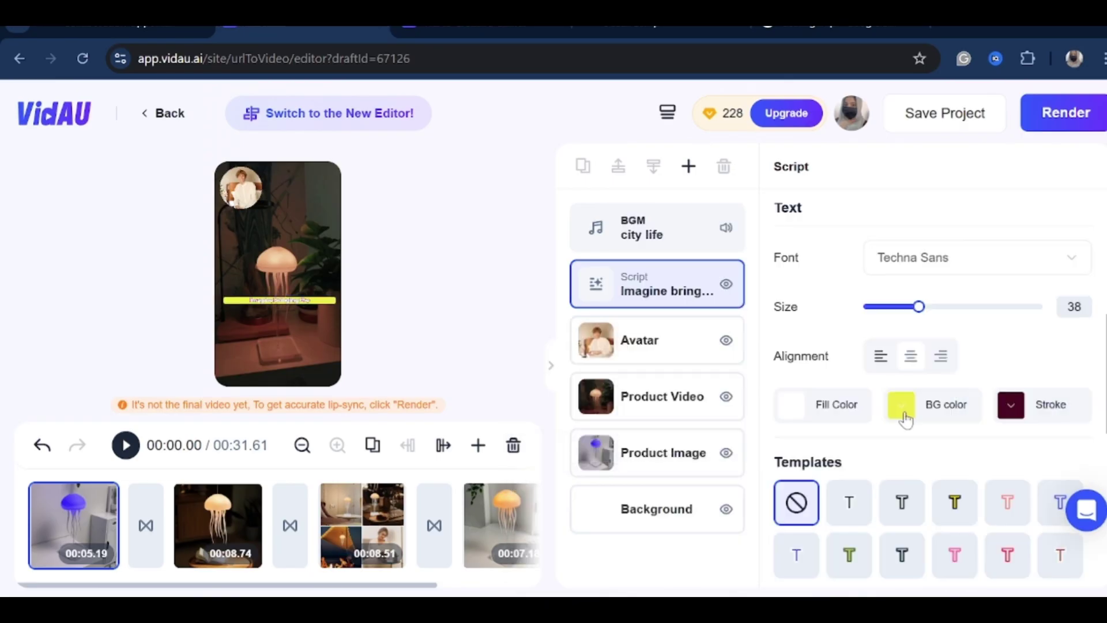
# Set the caption's background to black, rgba(0, 0, 0, 1), and its fill colour to white.
pyautogui.click(902, 405)
pyautogui.moveTo(867, 267)
pyautogui.mouseDown()
pyautogui.moveTo(797, 297)
pyautogui.moveTo(767, 329)
pyautogui.mouseUp()
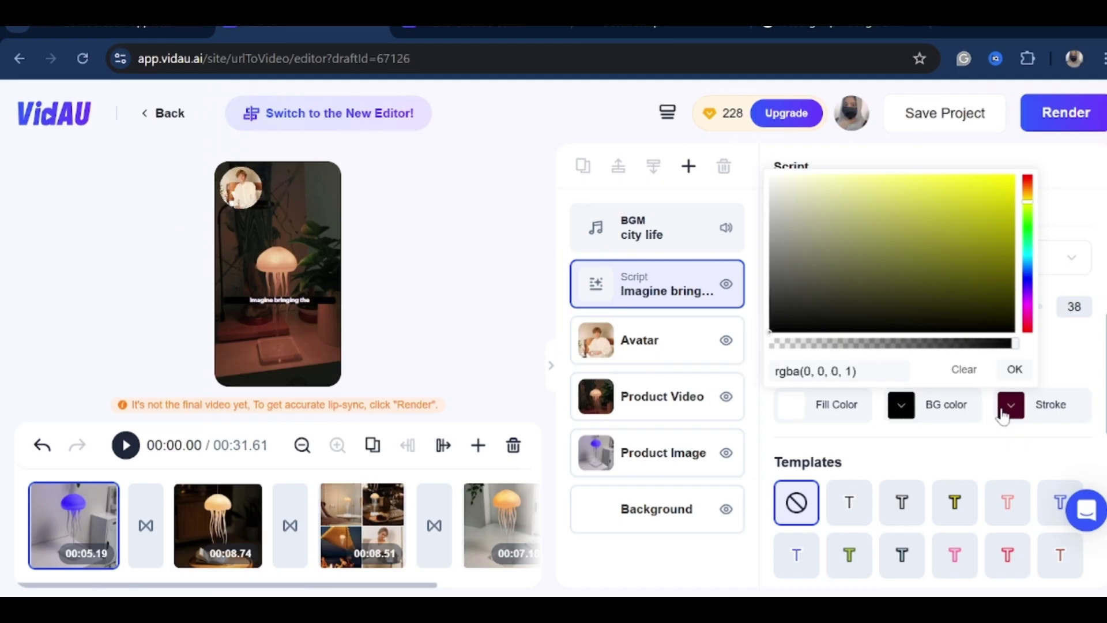
pyautogui.click(806, 420)
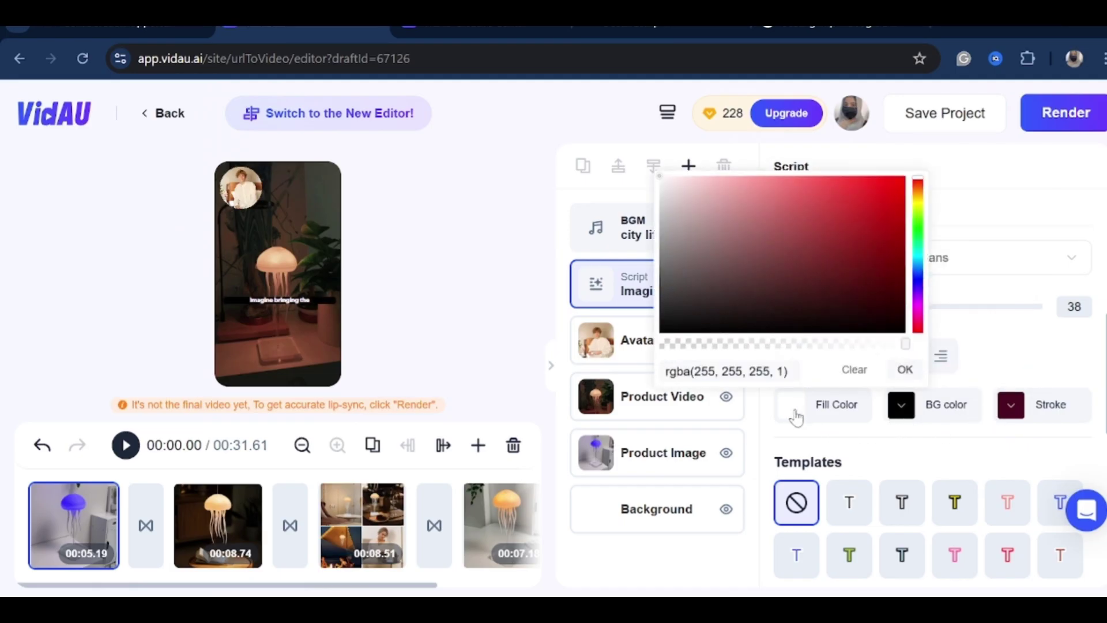
pyautogui.click(881, 271)
pyautogui.moveTo(885, 264)
pyautogui.mouseDown()
pyautogui.moveTo(687, 166)
pyautogui.moveTo(647, 182)
pyautogui.moveTo(649, 170)
pyautogui.mouseUp()
# Set the caption's stroke to black, rgba(0, 0, 0, 1), and choose another font for the text.
pyautogui.click(1011, 406)
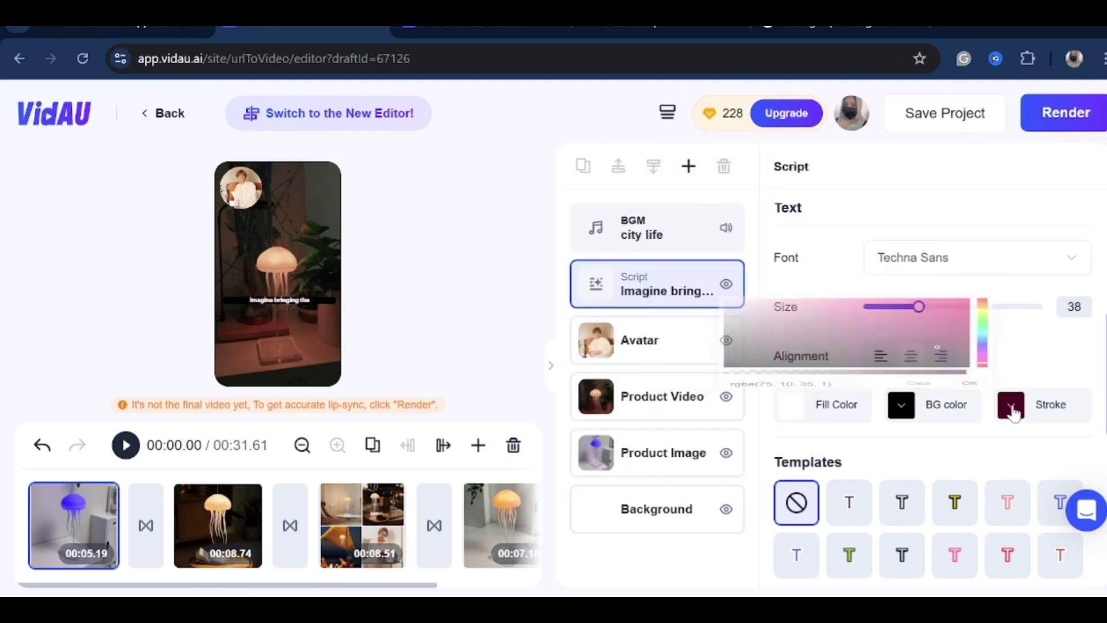
pyautogui.moveTo(941, 407)
pyautogui.mouseDown()
pyautogui.moveTo(937, 300)
pyautogui.moveTo(759, 351)
pyautogui.moveTo(738, 461)
pyautogui.mouseUp()
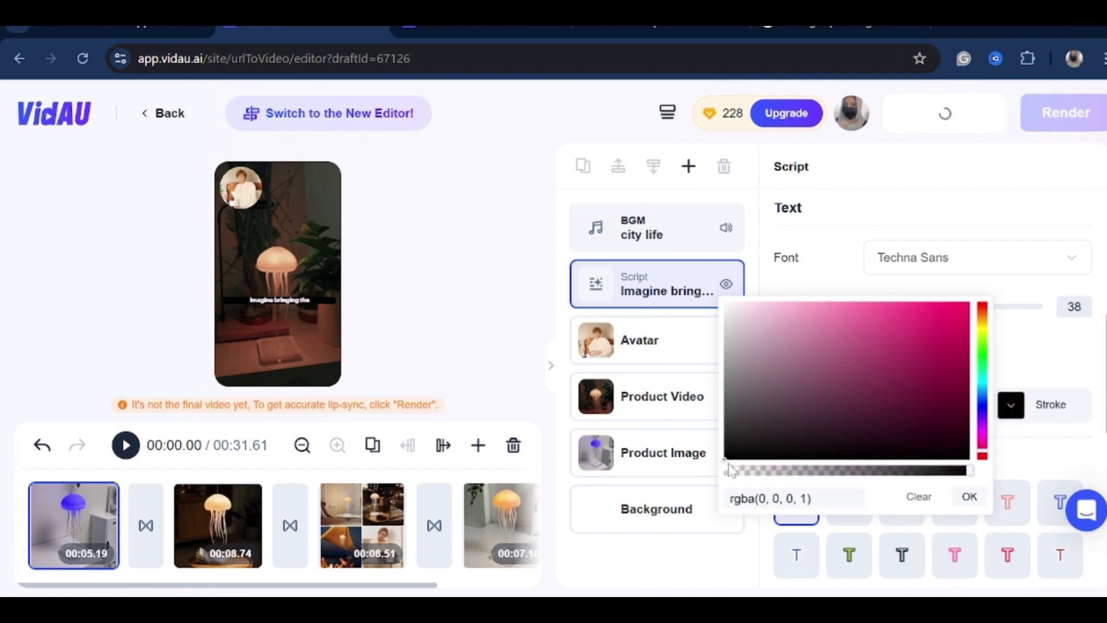
pyautogui.click(974, 257)
pyautogui.click(924, 486)
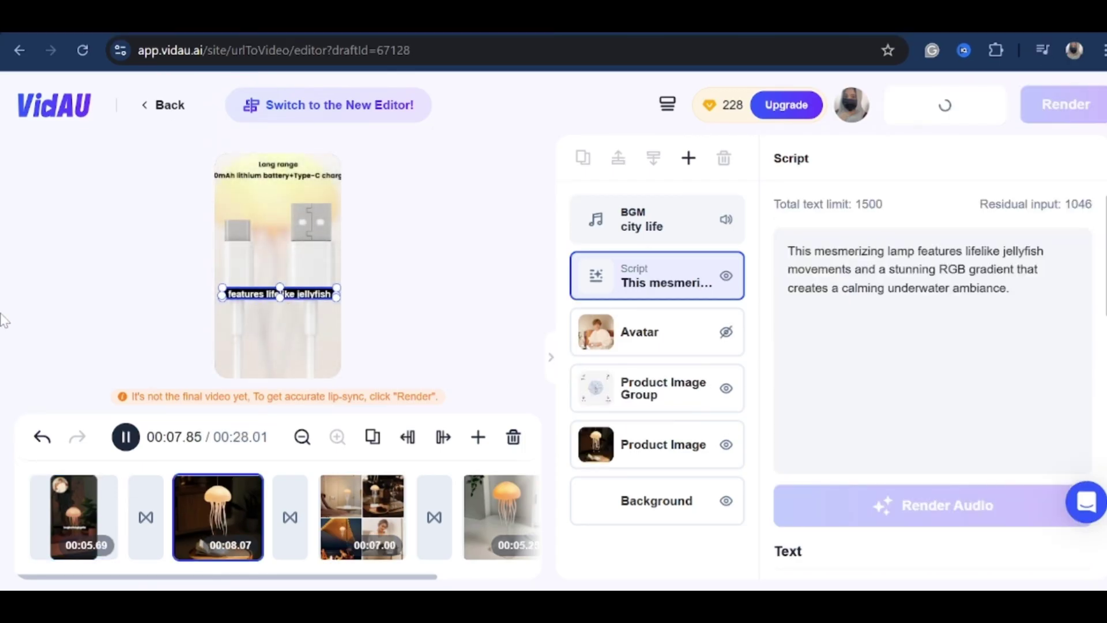
# Watch the second scene in the video preview and select its product image group.
pyautogui.click(245, 344)
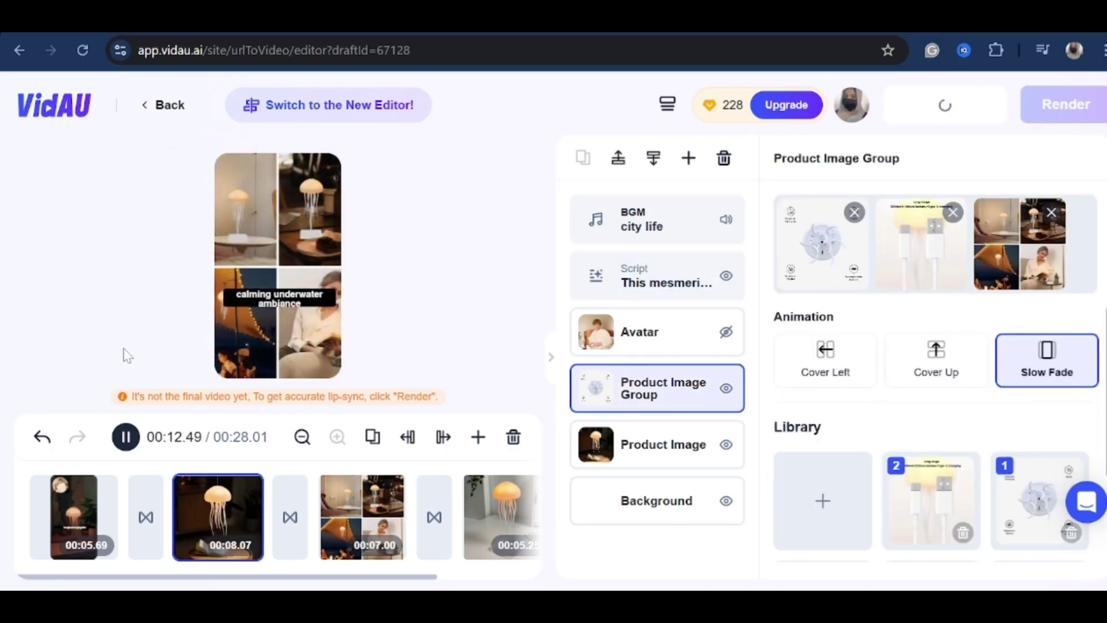